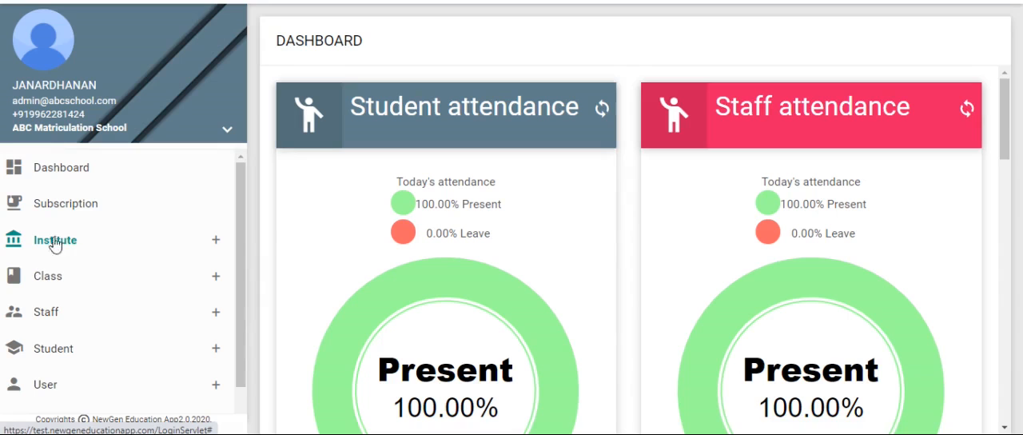
Start creating a new Event Planner record for the institute.
left_click(32, 242)
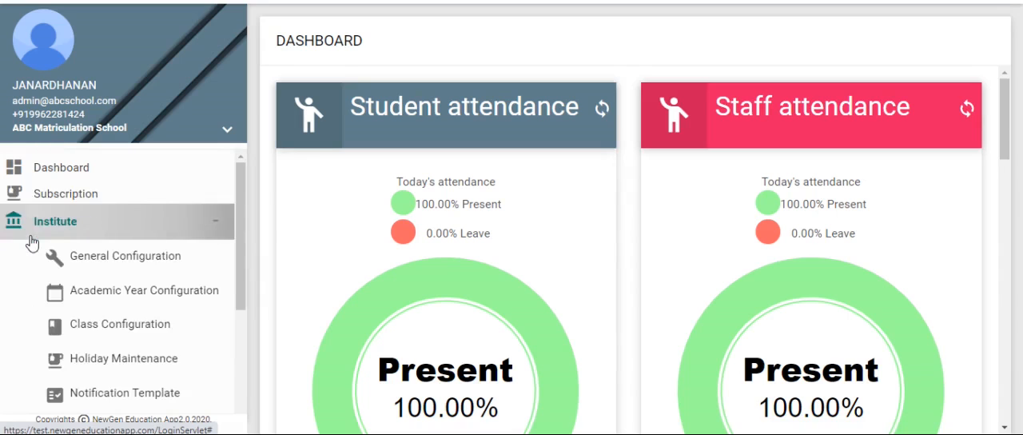
left_click_drag(242, 243, 80, 326)
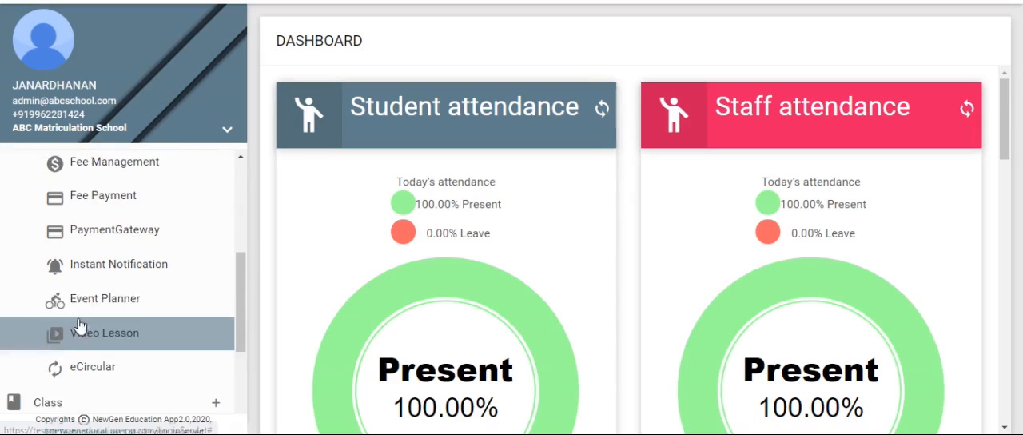
left_click(35, 301)
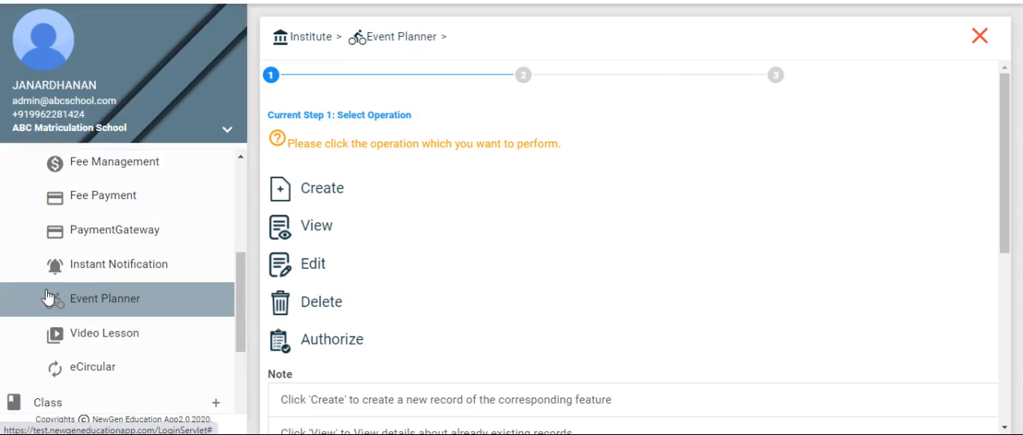
left_click(399, 197)
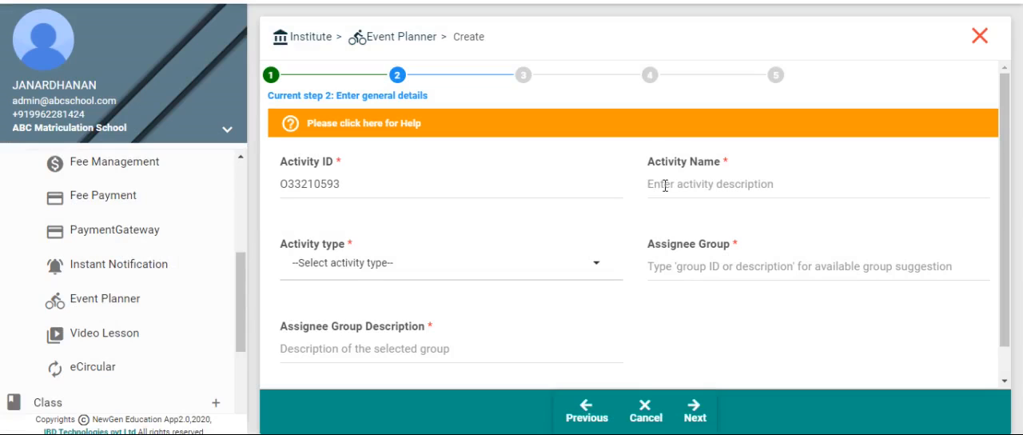
Name the activity "100 Meters" and set its activity type to Sports.
left_click(664, 185)
type("100")
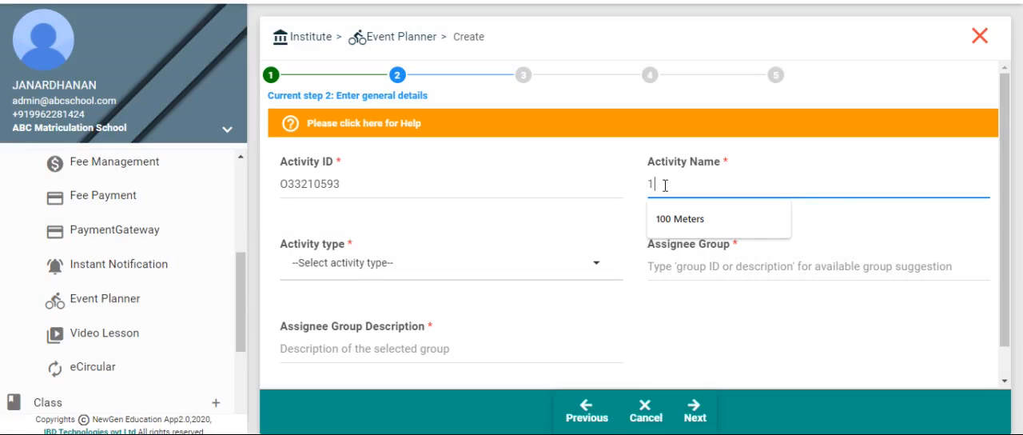
left_click(680, 218)
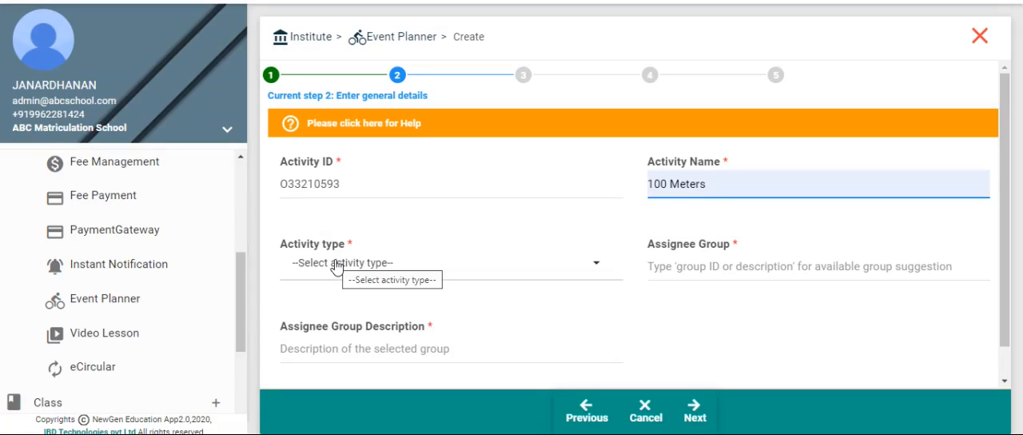
left_click(336, 268)
left_click(320, 304)
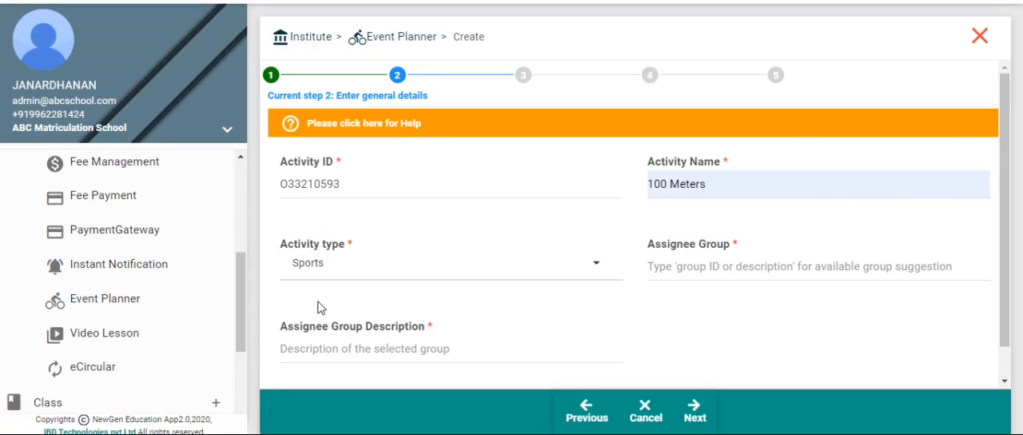
Assign the activity to the group "ALL STUDENTS IN THE YEAR/STANDARD XI" and proceed to the event details.
left_click(668, 266)
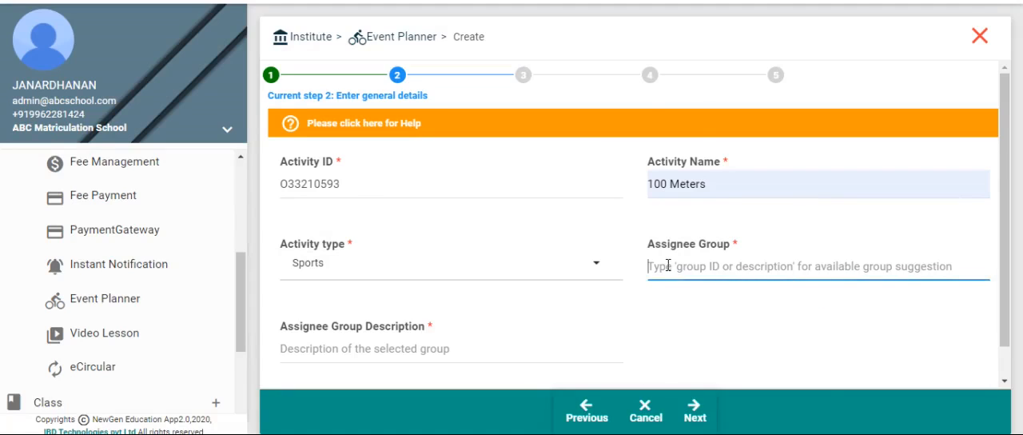
type("XI")
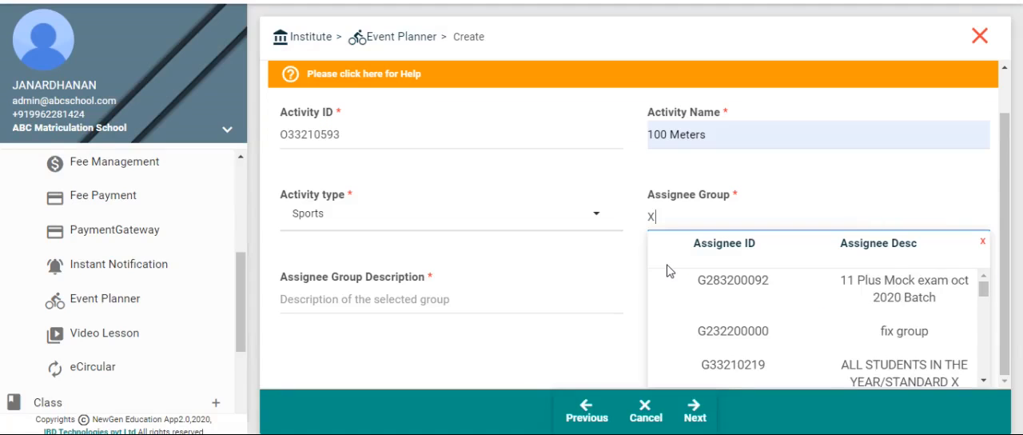
left_click_drag(985, 303, 984, 334)
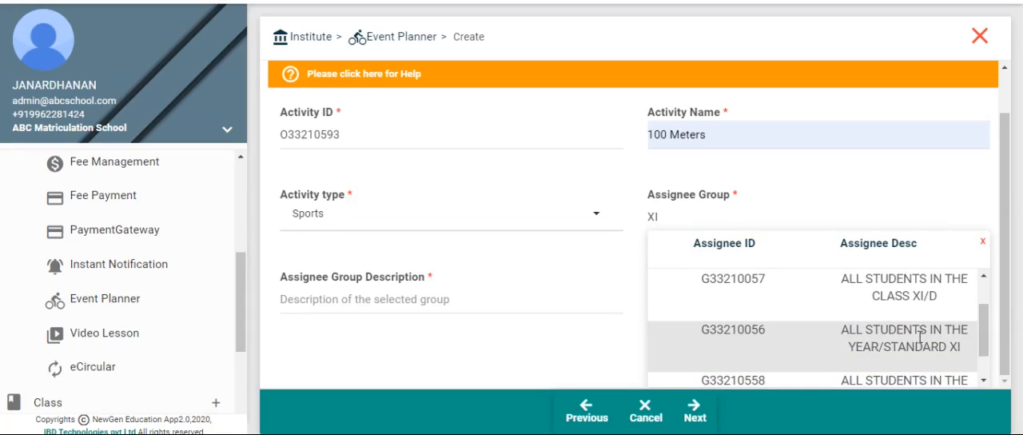
left_click(919, 338)
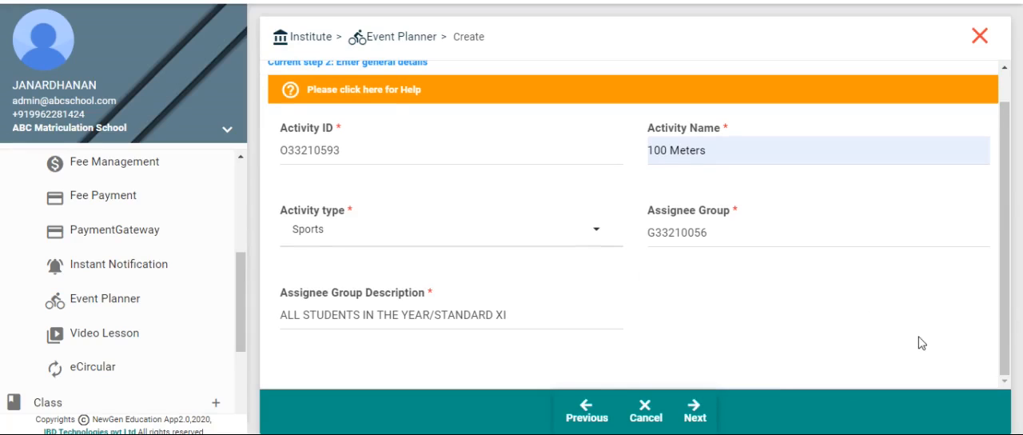
left_click(693, 414)
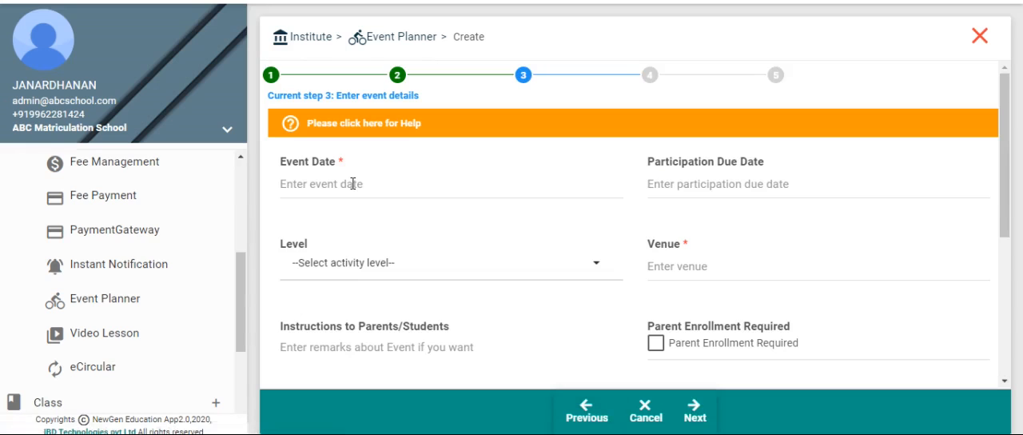
Set the event date to 28-02-2021 and the participation due date to 25-02-2021.
left_click(352, 184)
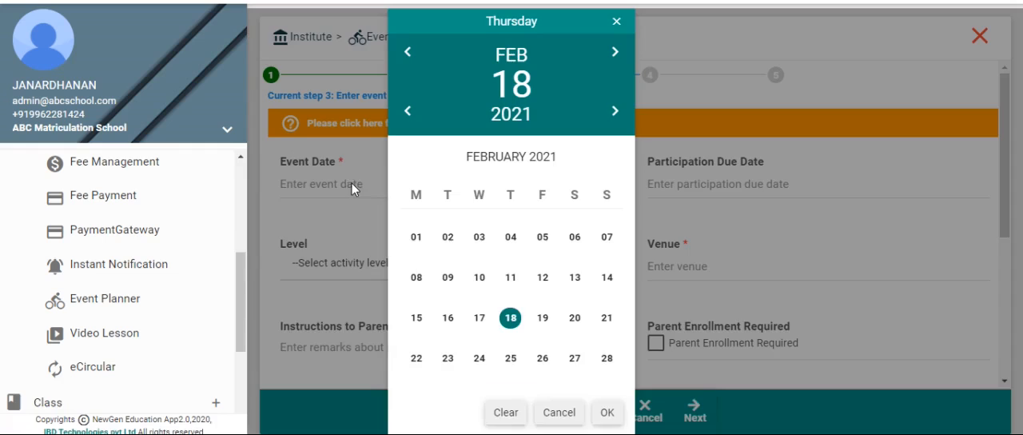
left_click(607, 358)
left_click(607, 413)
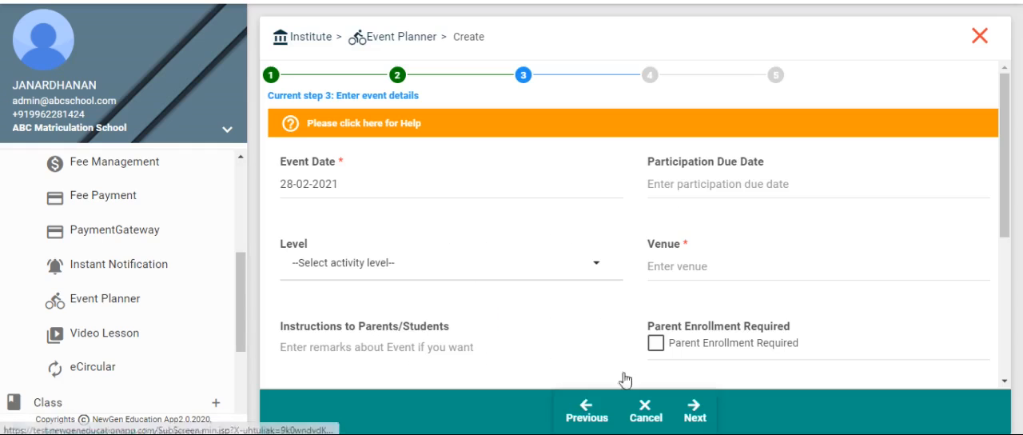
left_click(686, 186)
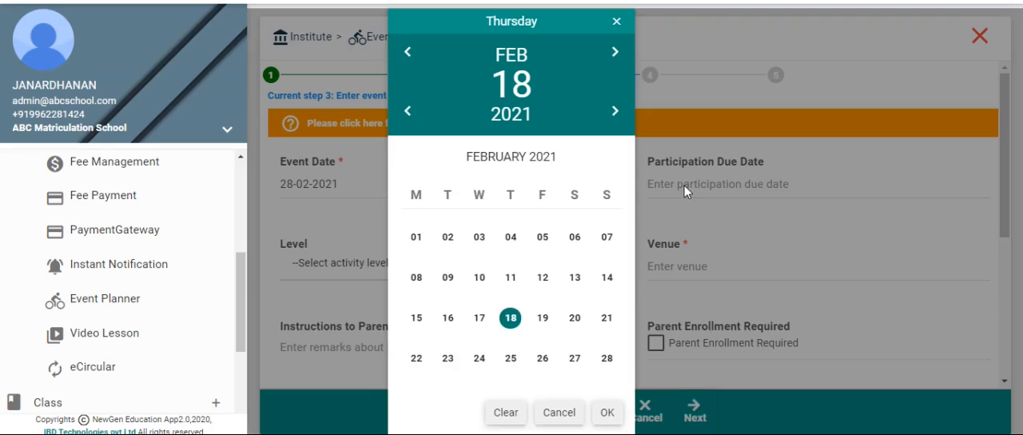
left_click(510, 360)
left_click(605, 412)
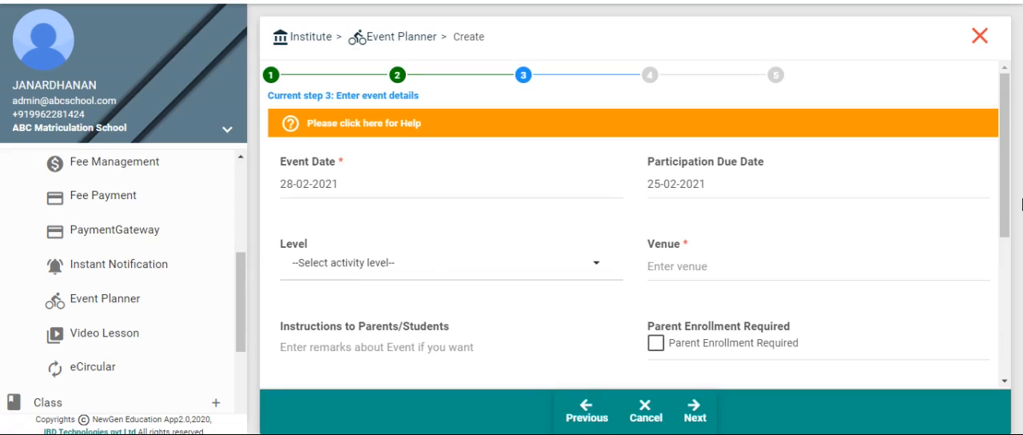
Set the activity level to Internal and enter "ABC Matriculation School" as the venue.
scroll(1005, 212, "down", 3)
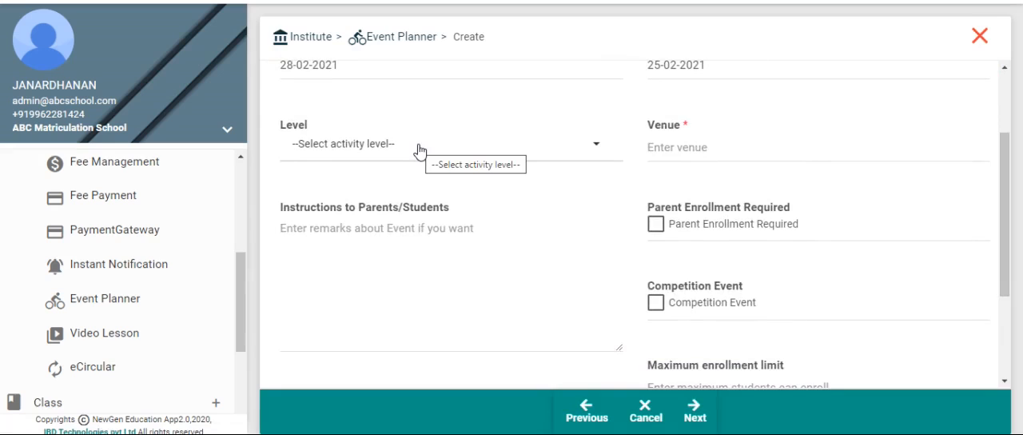
left_click(368, 150)
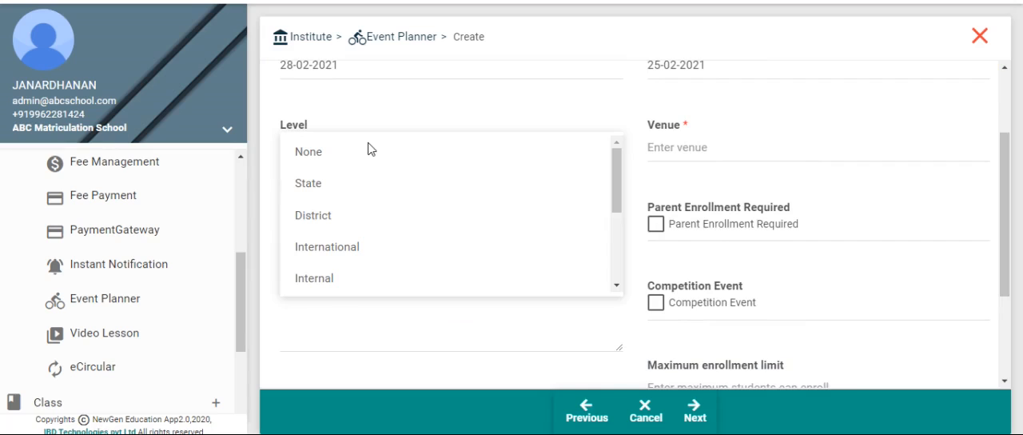
left_click(323, 278)
left_click(678, 147)
type("ABC m")
key("BackSpace")
key("BackSpace")
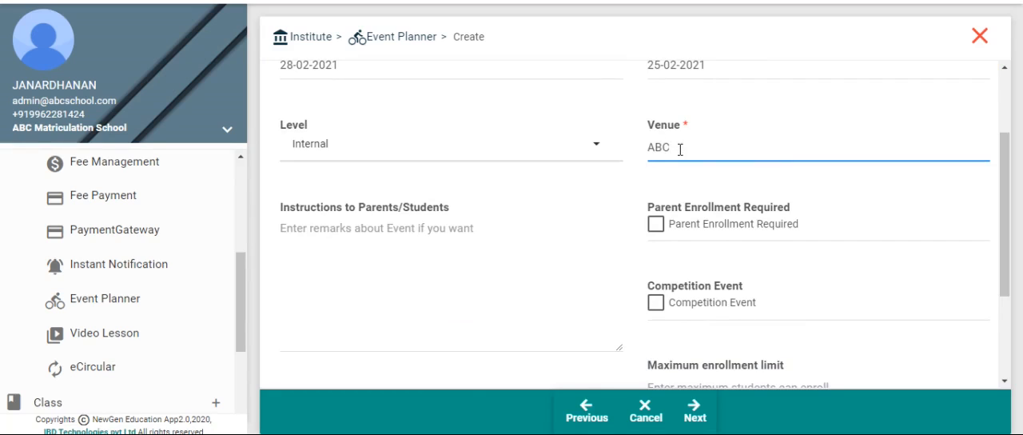
type("Matriculation School")
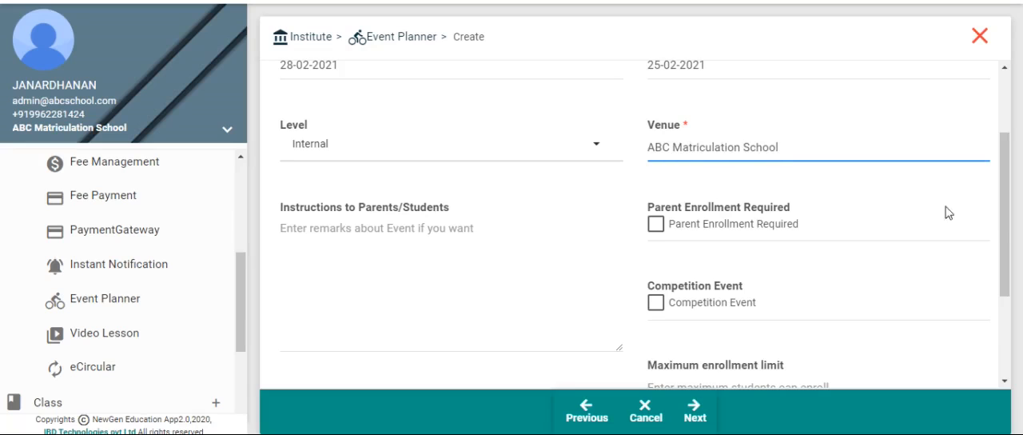
Enter the instructions "Come to School ground at 5o' clock" and enable both Parent Enrollment Required and Competition Event.
left_click_drag(1009, 266, 1008, 294)
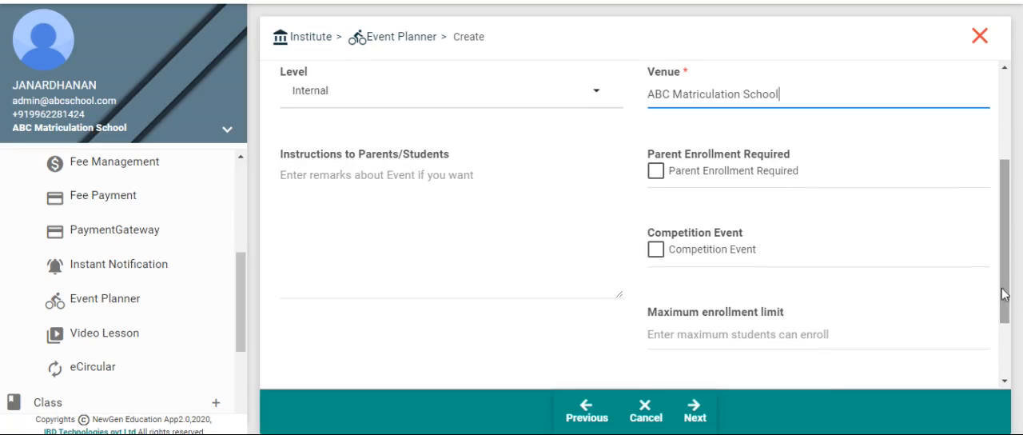
left_click(381, 194)
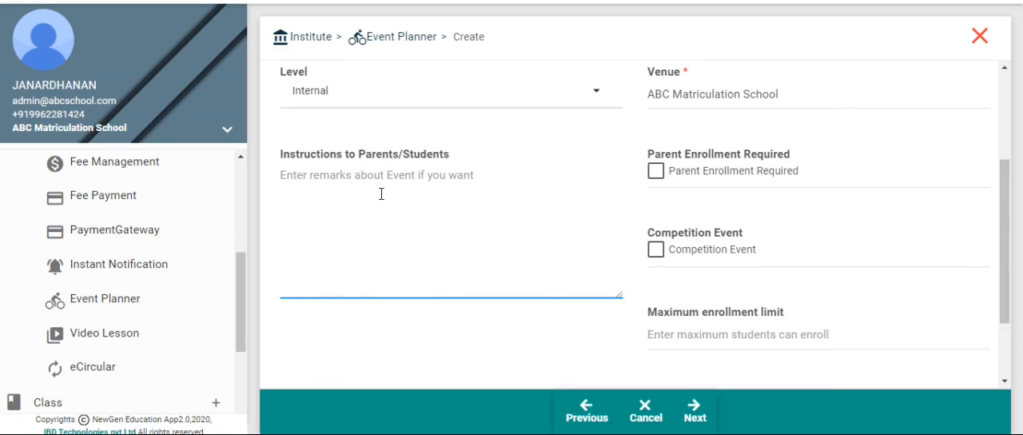
type("Come to School ground at 5o' clock")
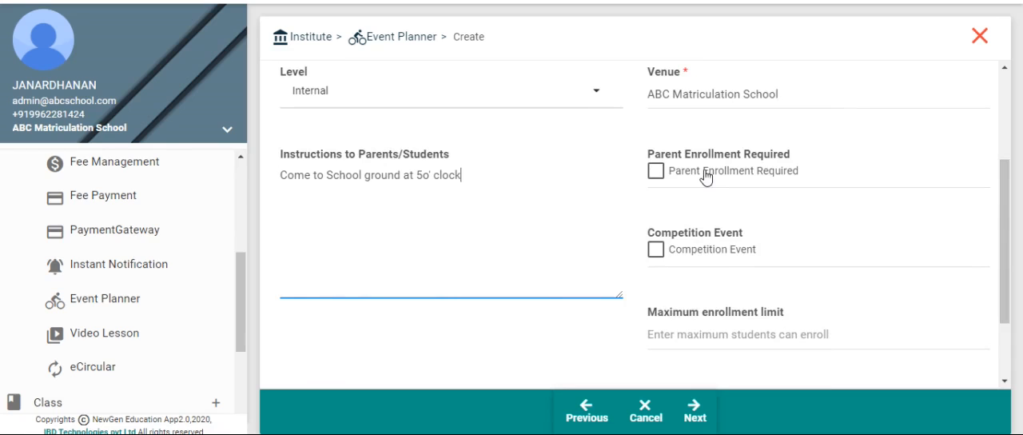
left_click(656, 172)
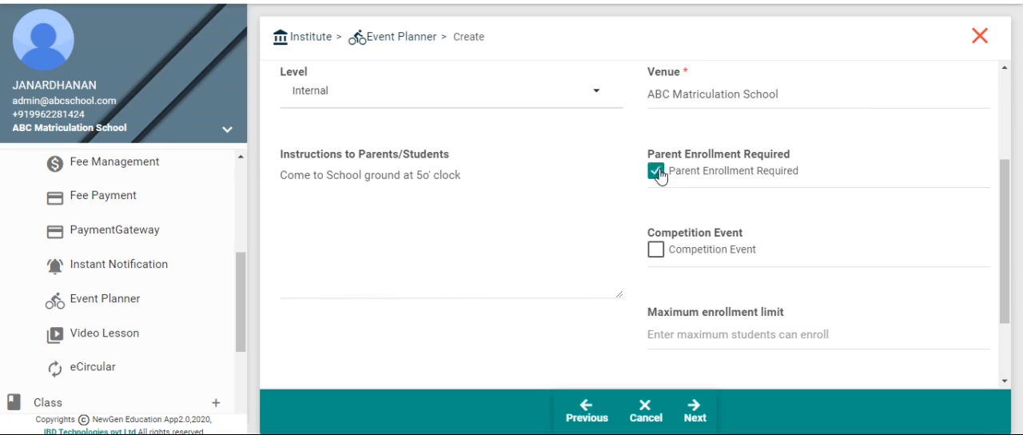
left_click(656, 249)
Set the maximum enrollment limit to 10 and the maximum participants limit to 5, and proceed to the notification configuration.
left_click_drag(1005, 281, 1005, 329)
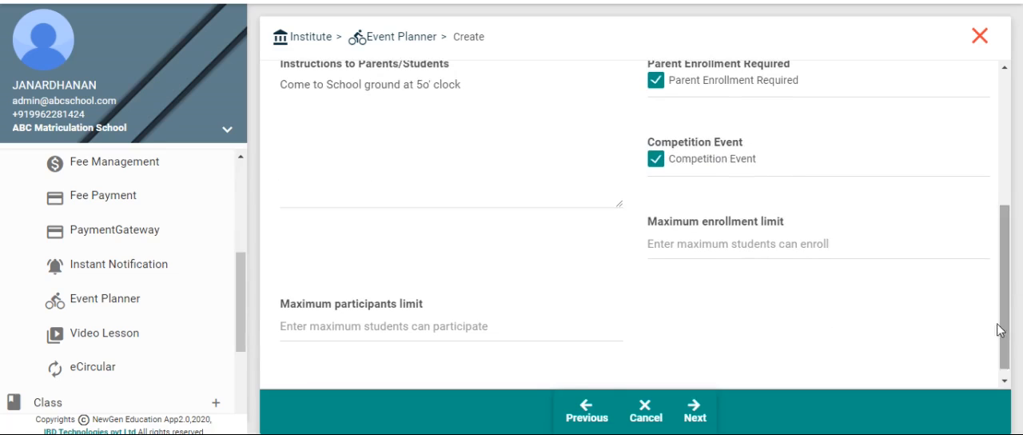
left_click(702, 247)
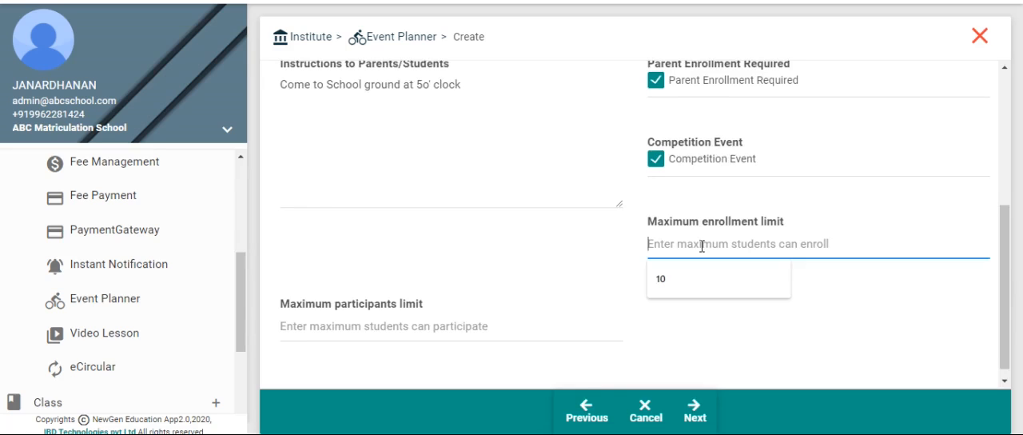
type("1")
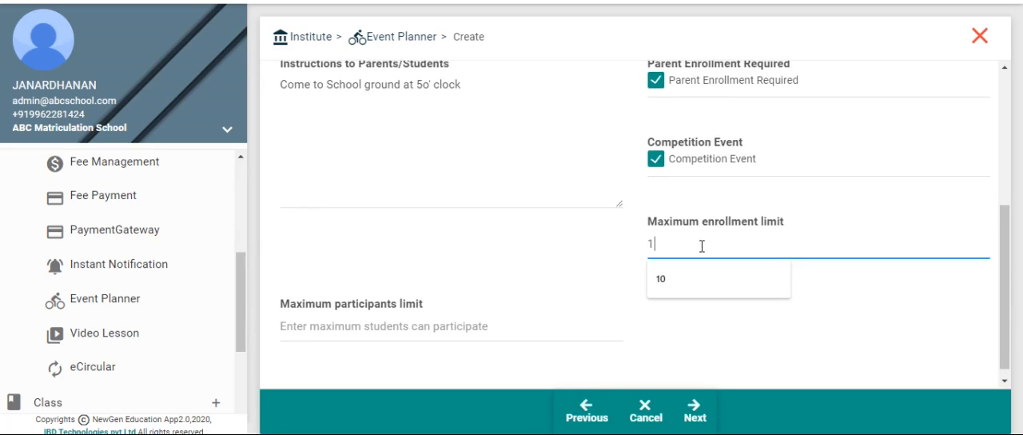
type("0")
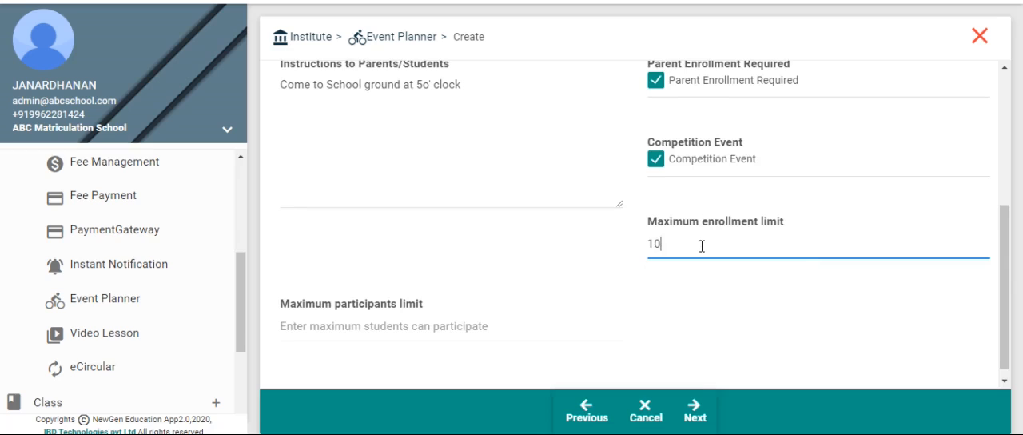
left_click(387, 325)
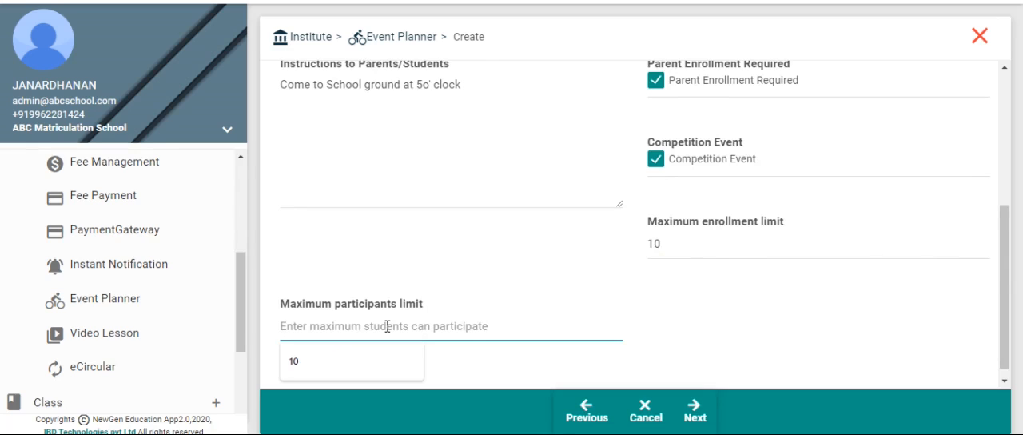
type("5")
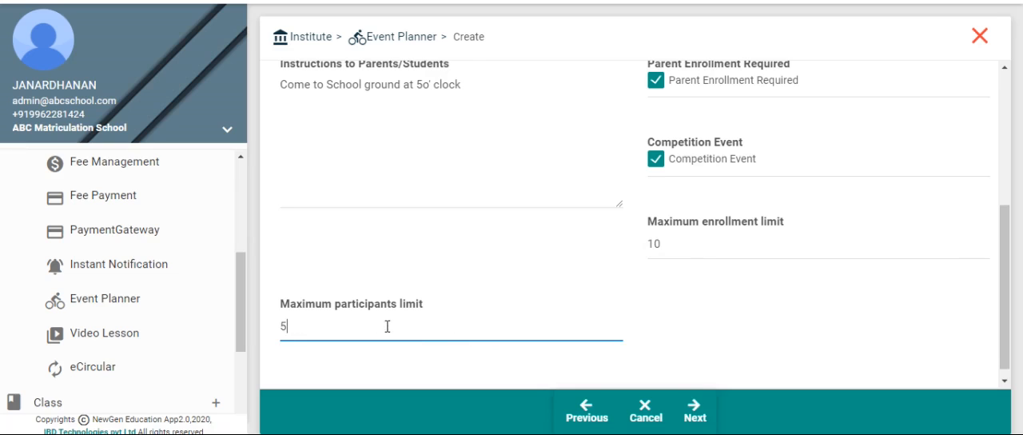
left_click(692, 419)
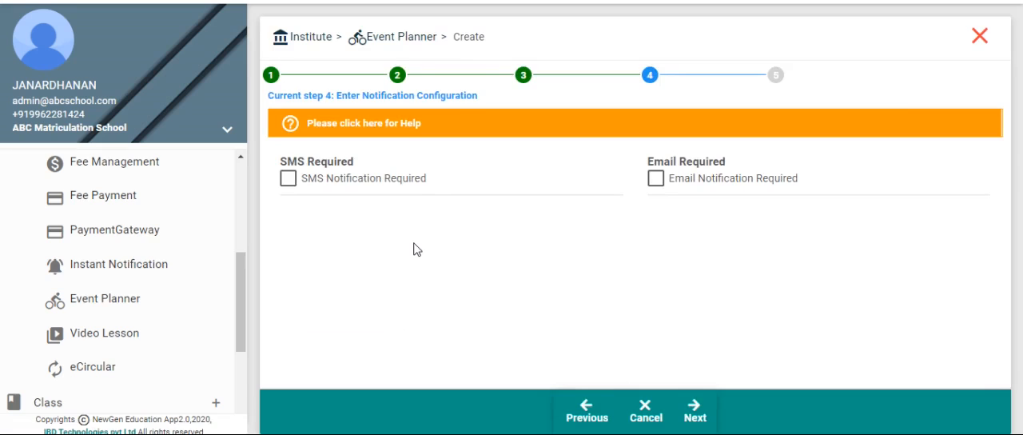
Require both SMS and email notifications for the event and save the record without maker remarks.
left_click(290, 181)
left_click(655, 179)
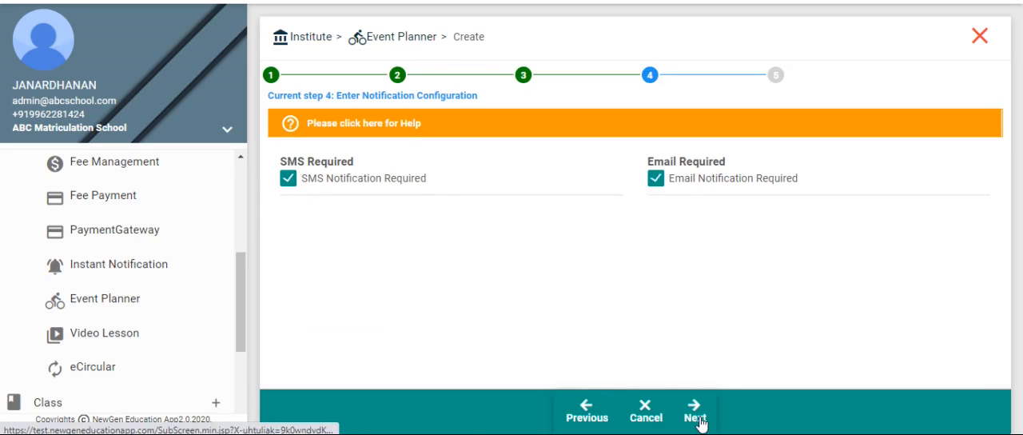
left_click(696, 414)
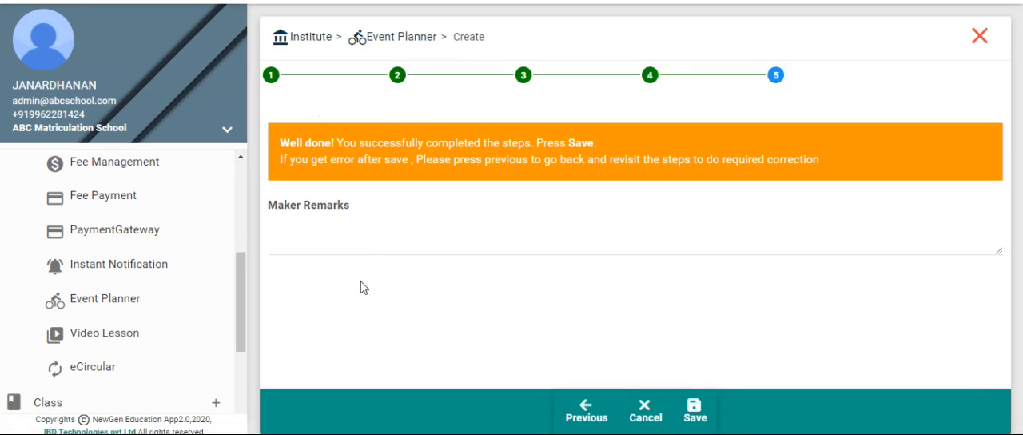
left_click(693, 411)
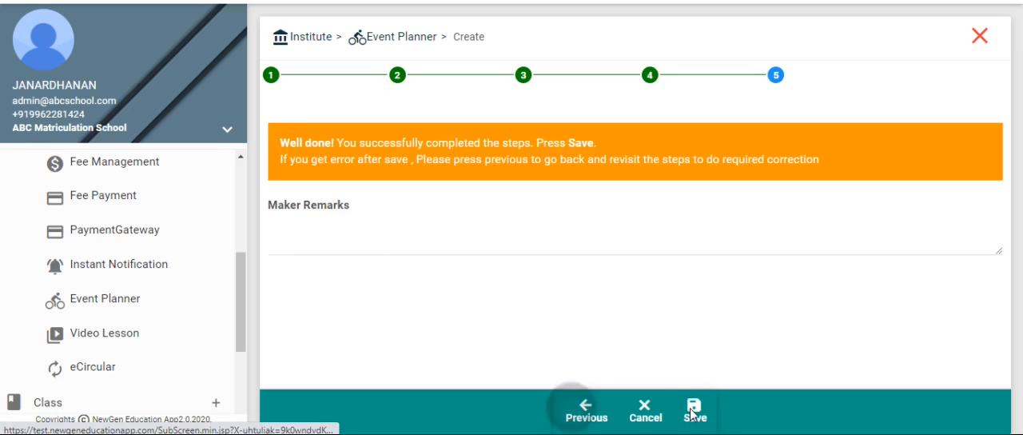